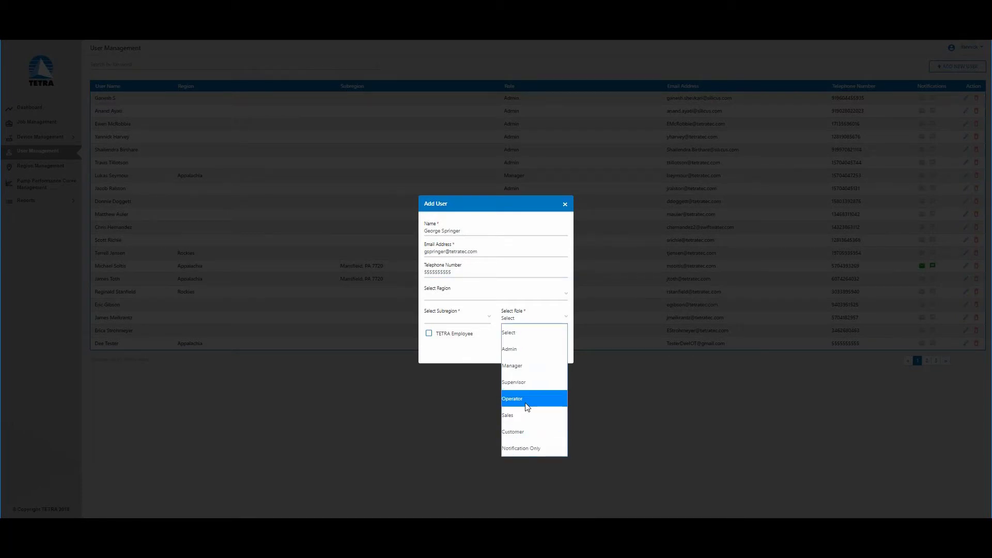
Step: Make the new user an Operator in region Midcon, subregion Kingfisher, OK 7793
click(526, 400)
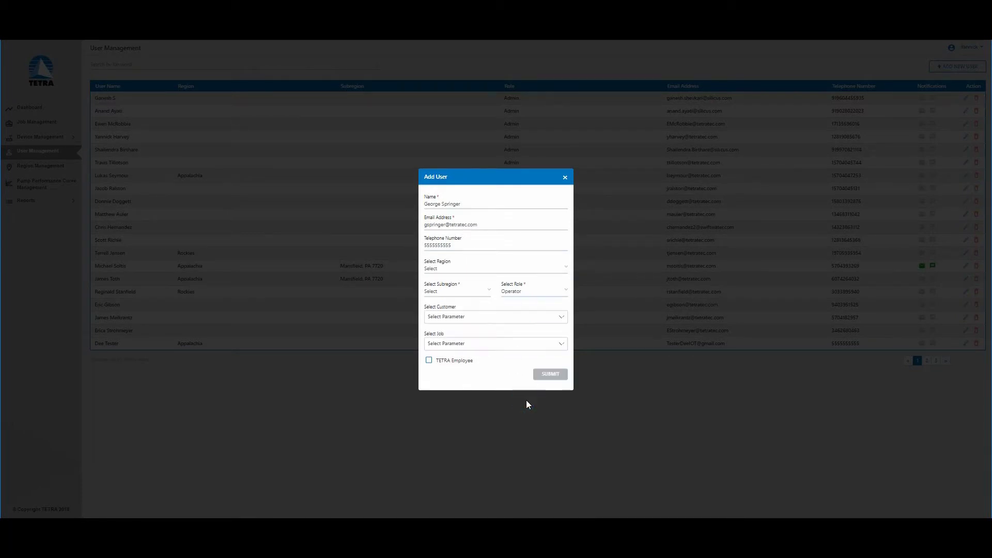
click(489, 268)
click(469, 317)
click(473, 294)
click(468, 317)
Step: Assign customer Technical Test Team to the user and bring up the job list
click(558, 321)
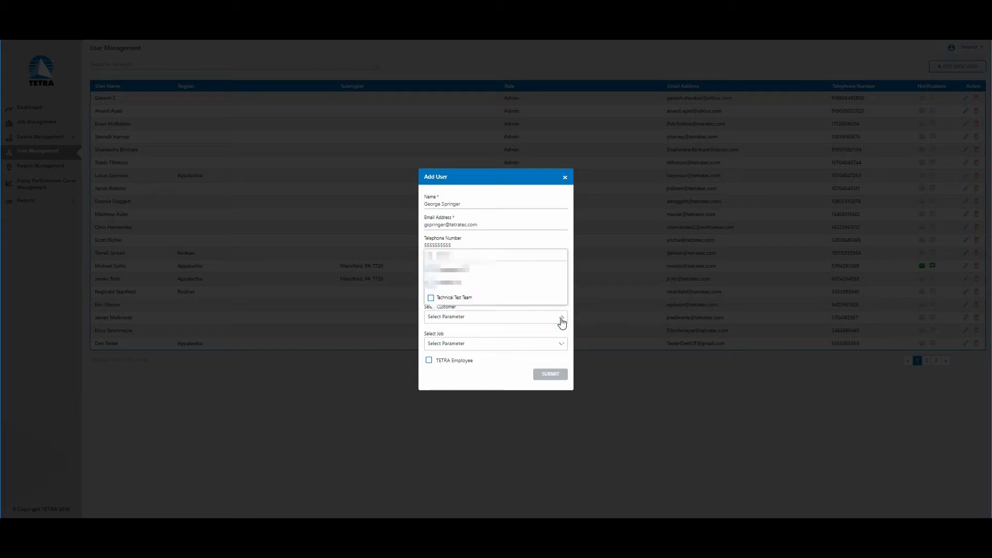
click(432, 299)
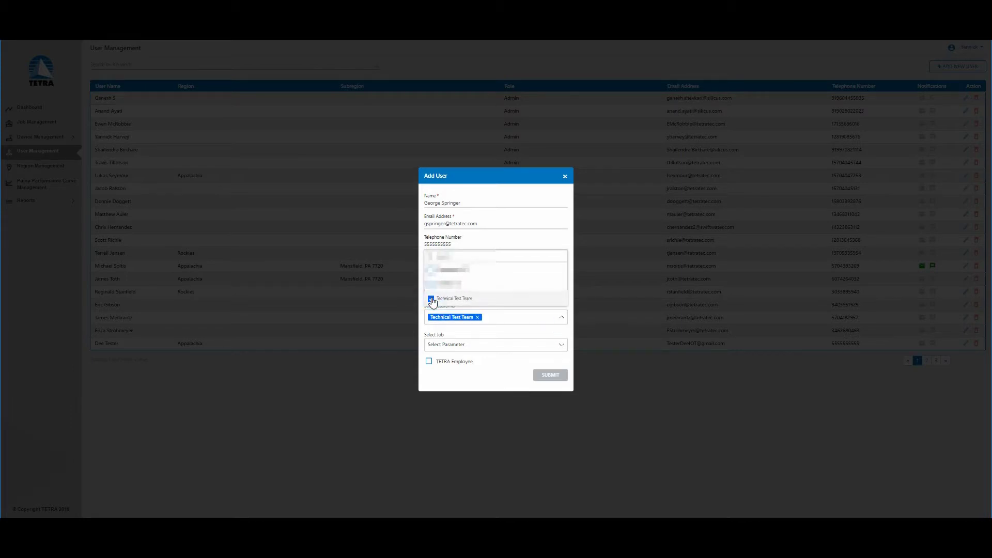
click(553, 349)
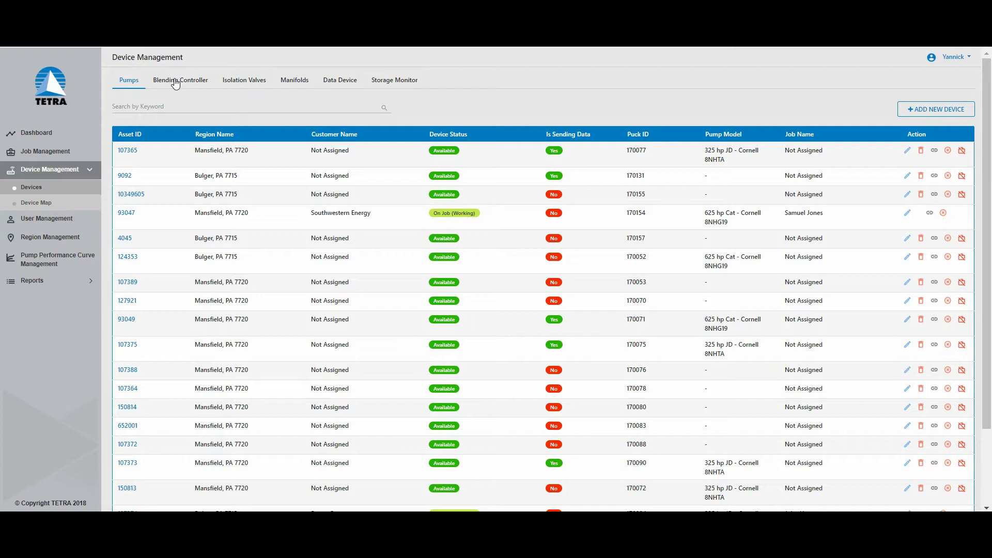
Step: Review the Blending Controller, Isolation Valve, Manifold, Data Device and Storage Monitor tables, then pan the map to Pennsylvania
click(175, 84)
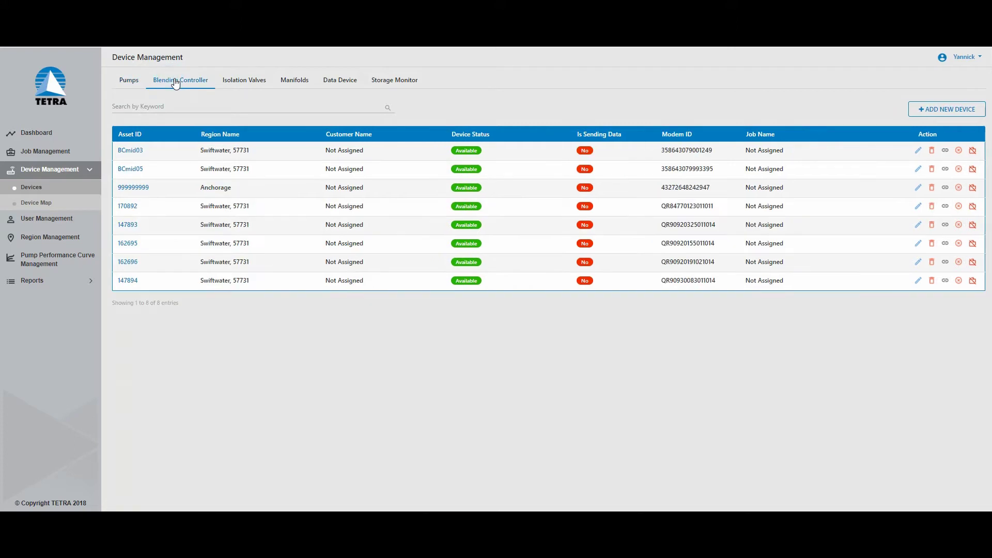
click(243, 83)
click(306, 83)
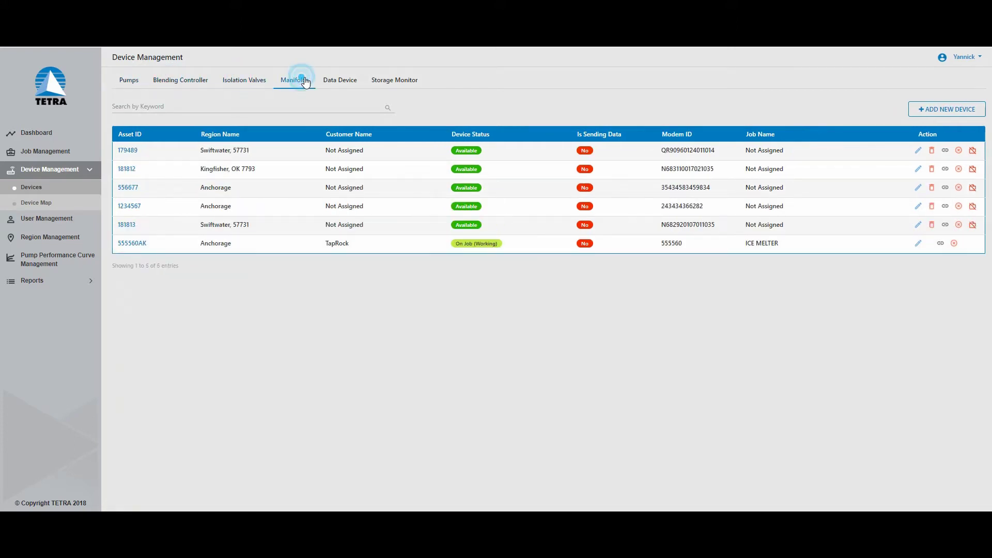
click(350, 83)
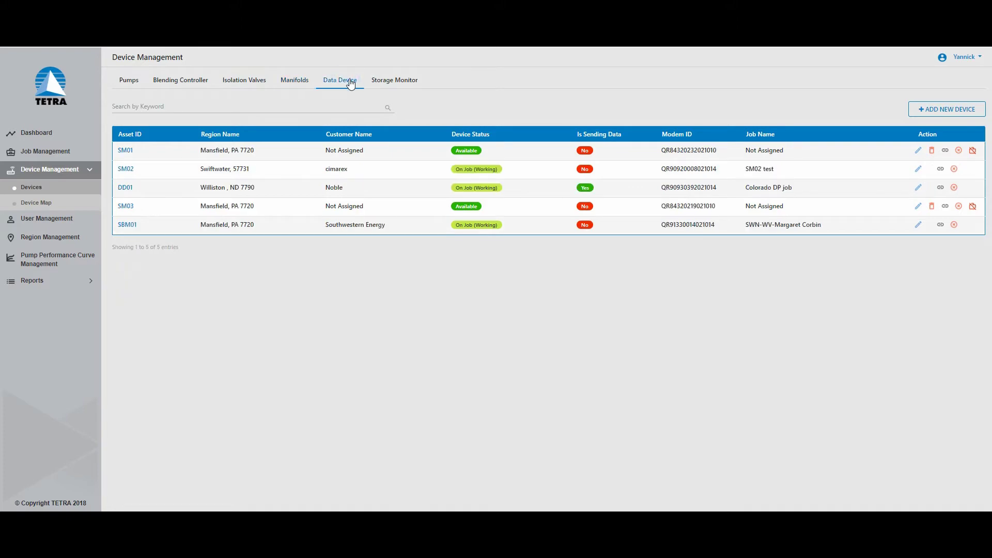
click(396, 84)
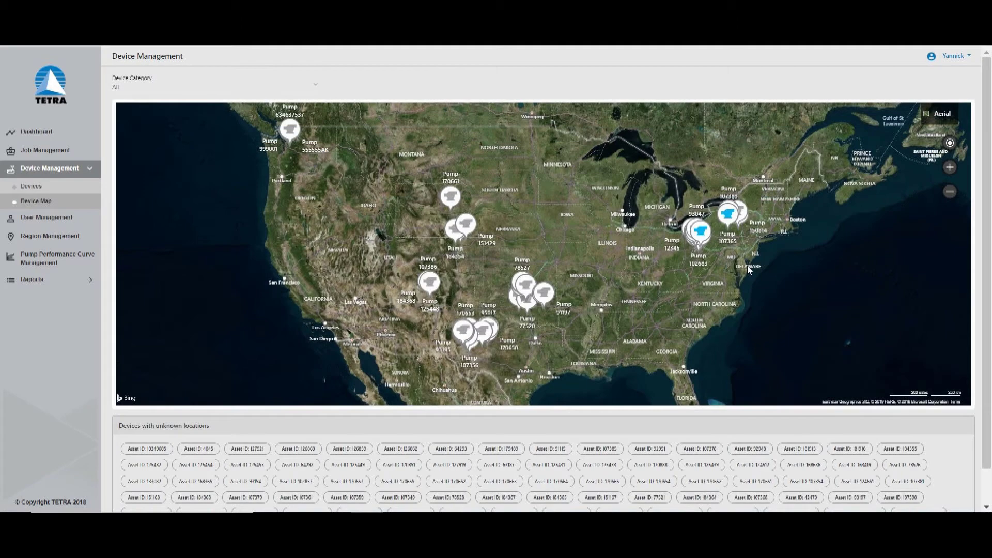
scroll(747, 265, up, 3)
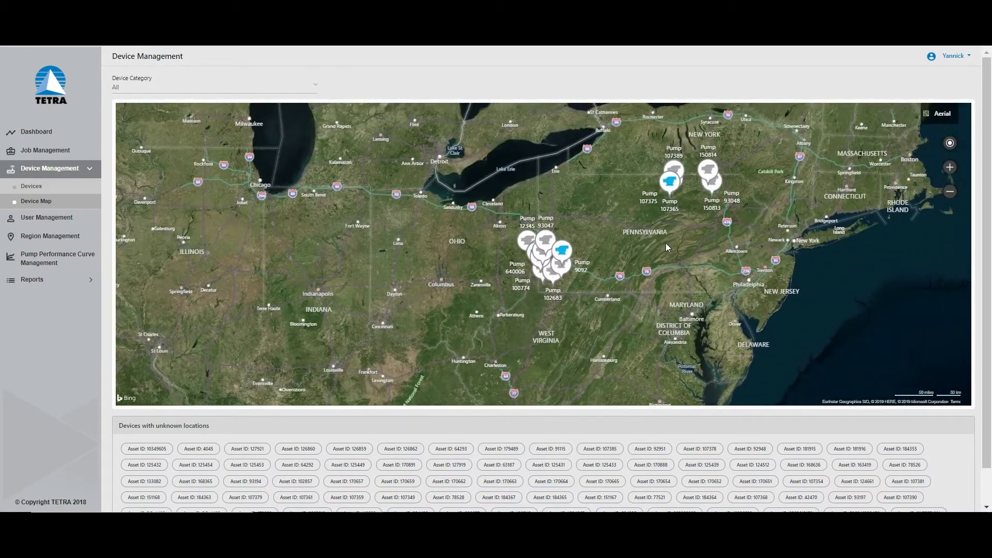
drag(665, 243, 481, 262)
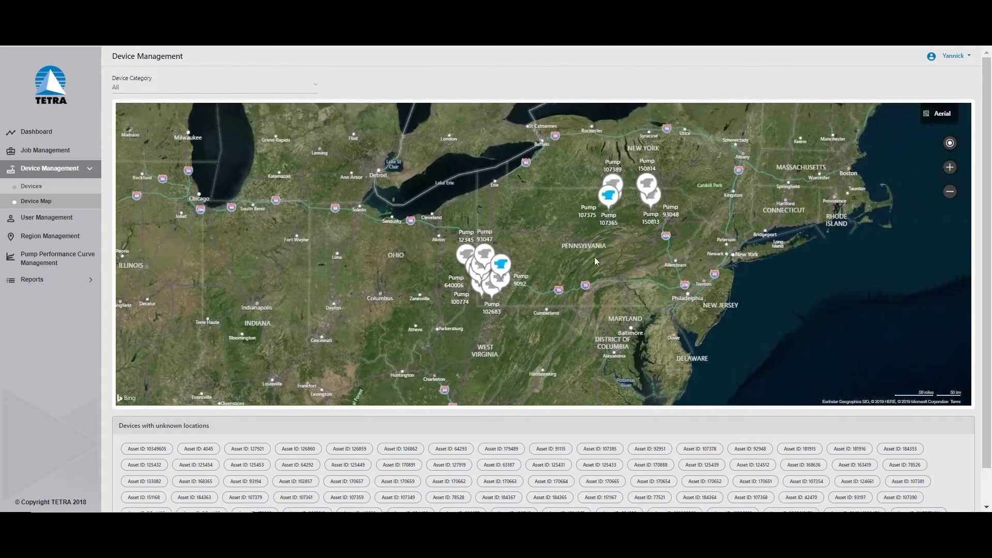
scroll(481, 262, up, 1)
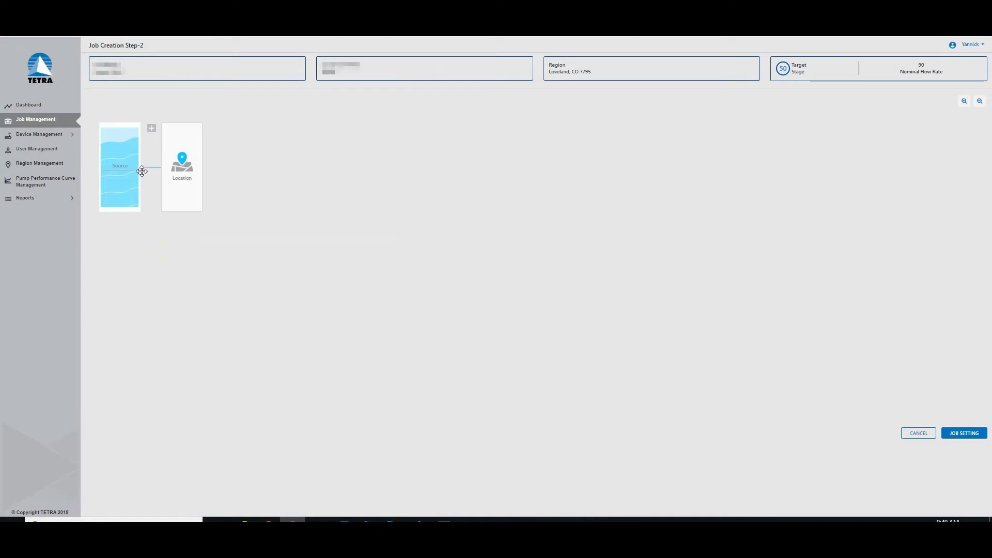
Step: Insert a pump between Source and Location with asset 91115 and spare 107378
click(152, 129)
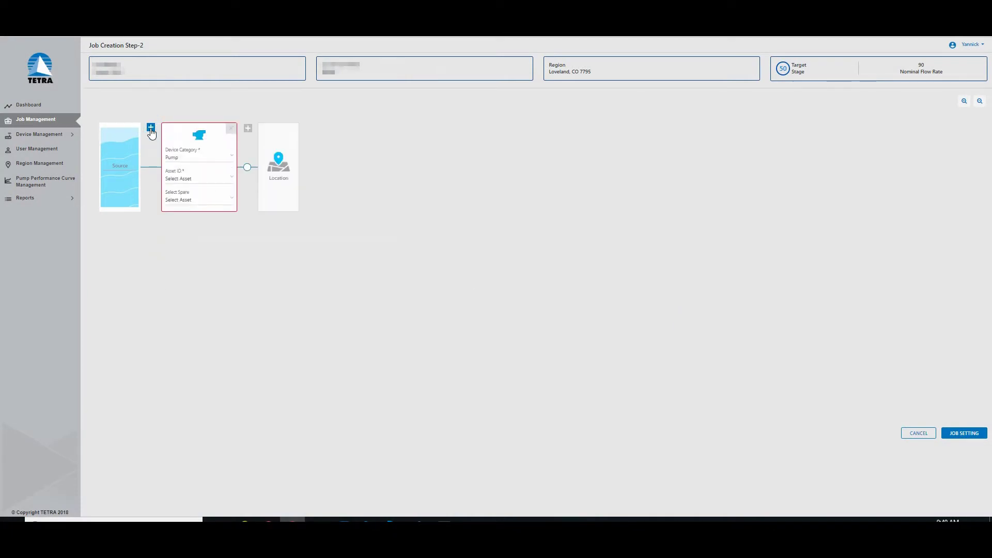
click(222, 174)
click(204, 216)
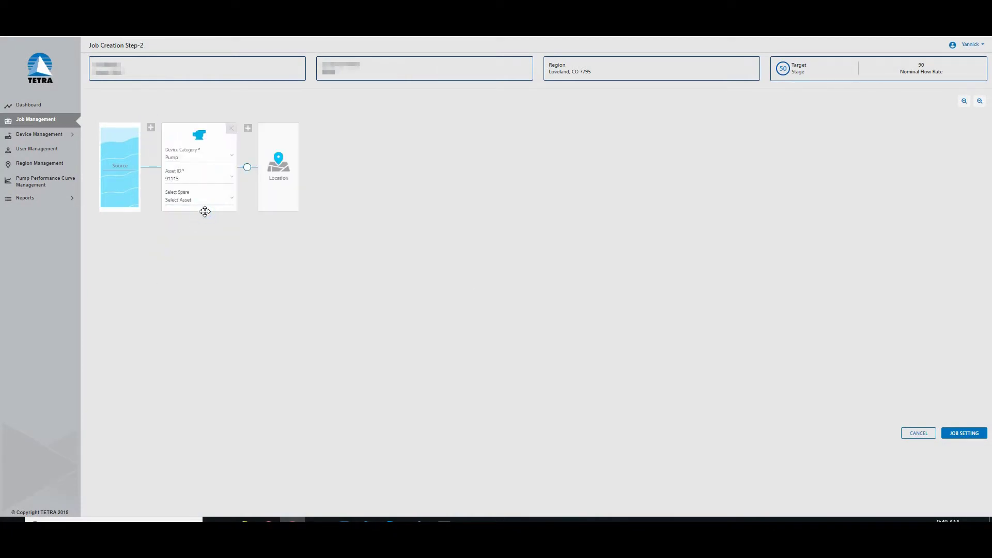
click(225, 198)
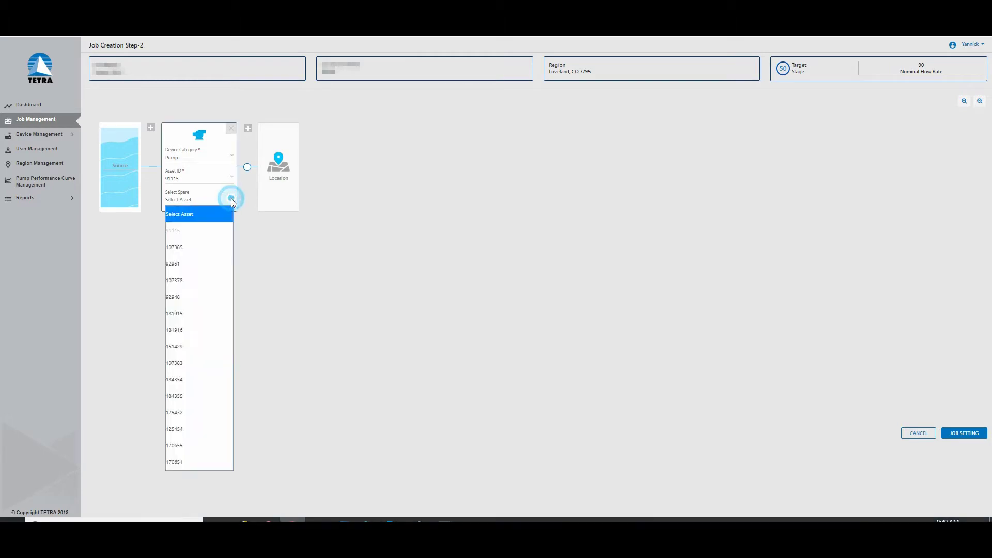
click(190, 284)
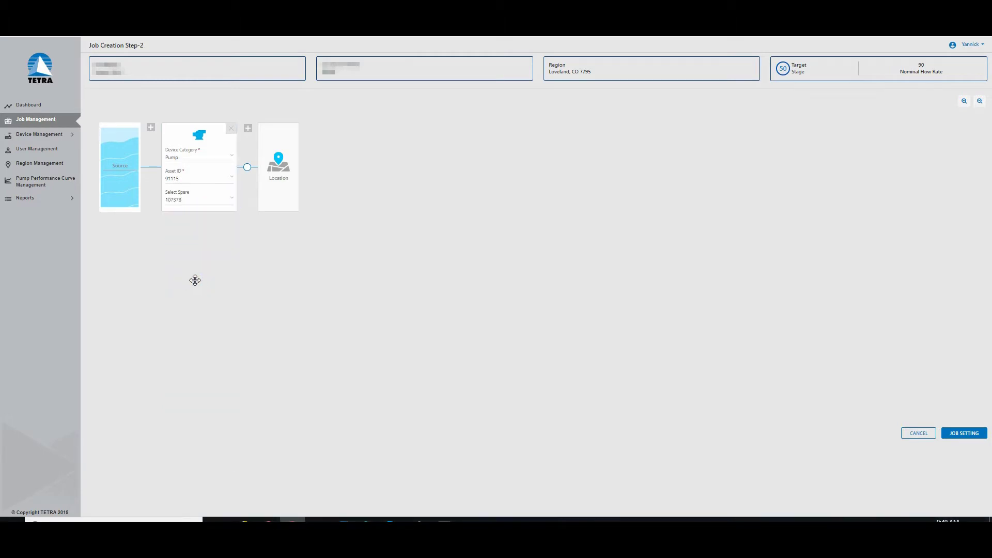
Step: Add a Storage Monitor after the first pump with asset 192330
click(248, 131)
click(316, 158)
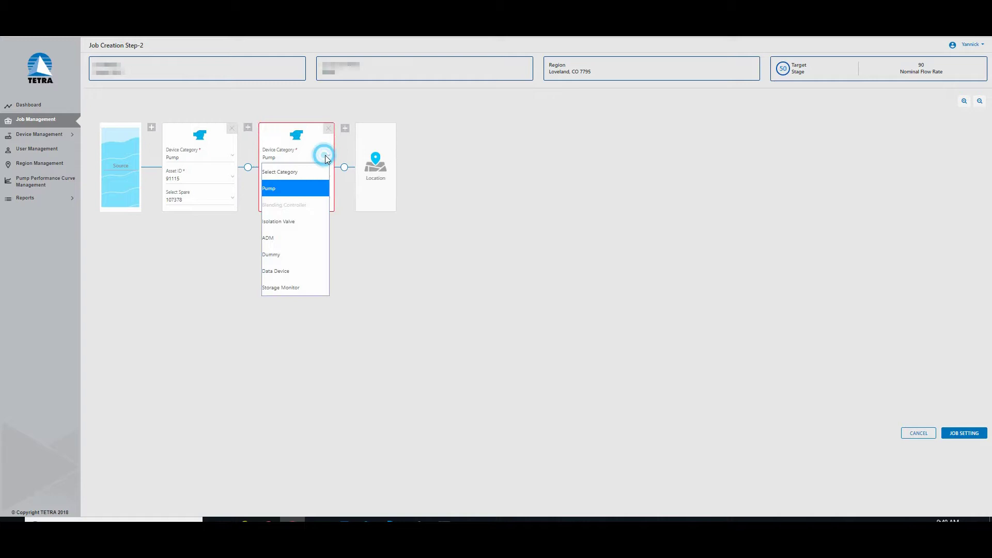
click(302, 286)
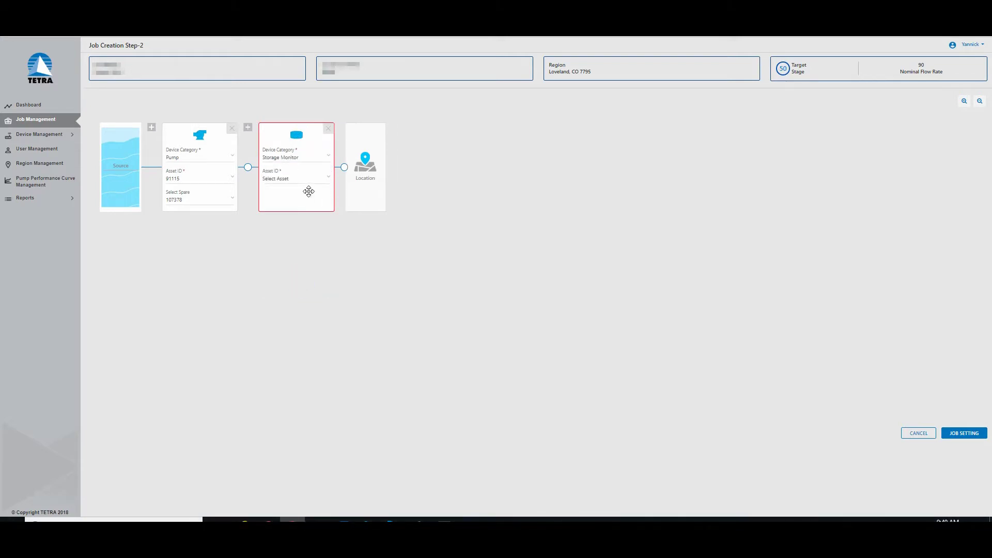
click(306, 186)
click(309, 204)
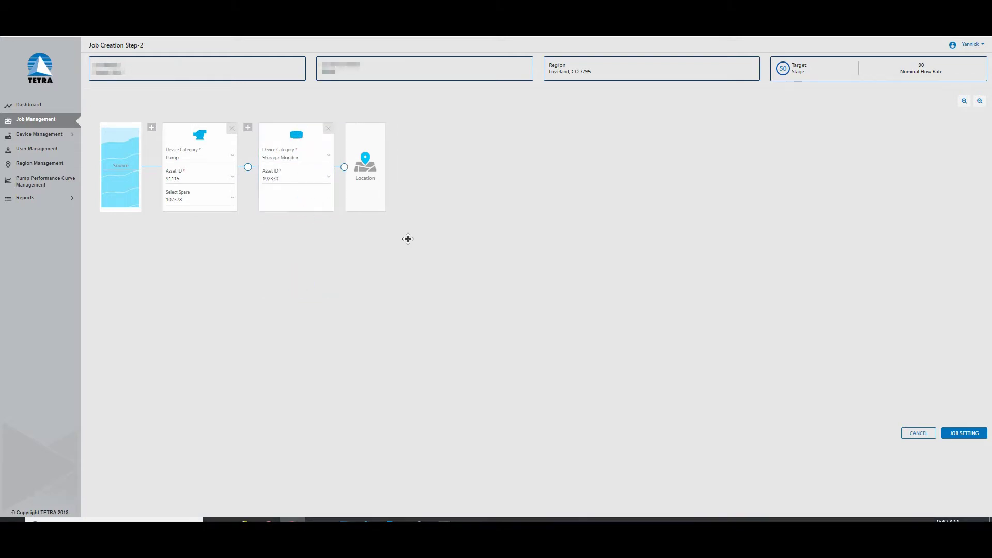
Step: Add a second source feeding a new pump assigned asset 184354
click(249, 168)
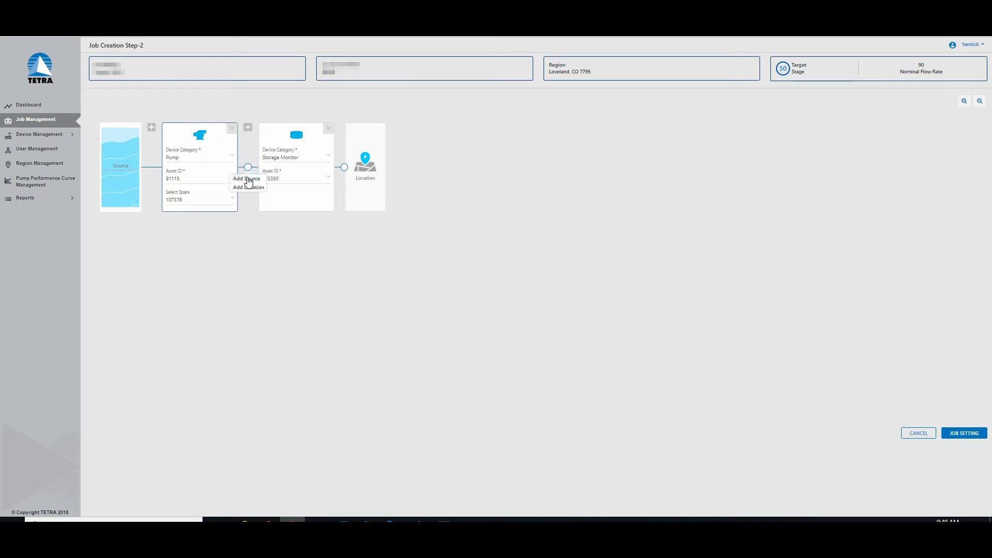
click(248, 179)
click(153, 353)
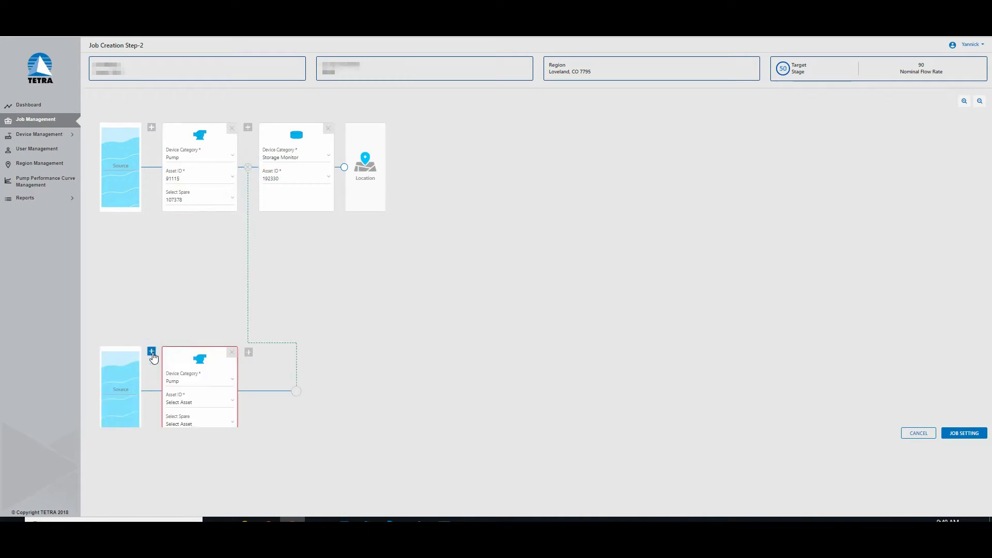
click(209, 403)
click(202, 306)
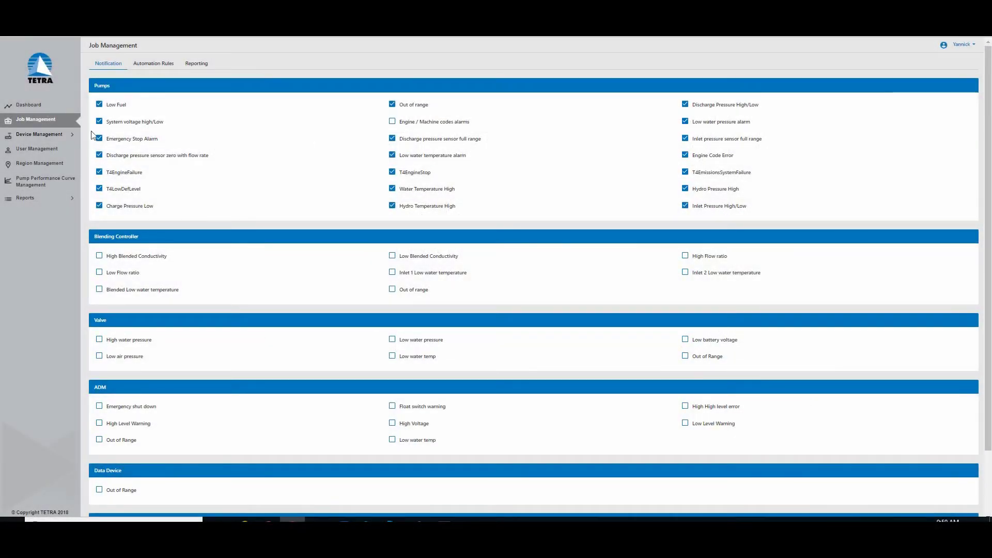
scroll(99, 182, down, 1)
Step: Turn off T4LowDefLevel, T4EngineFailure, T4EngineStop, T4EmissionsSystemFailure and Storage Monitor low water temp alarms
click(99, 177)
click(99, 159)
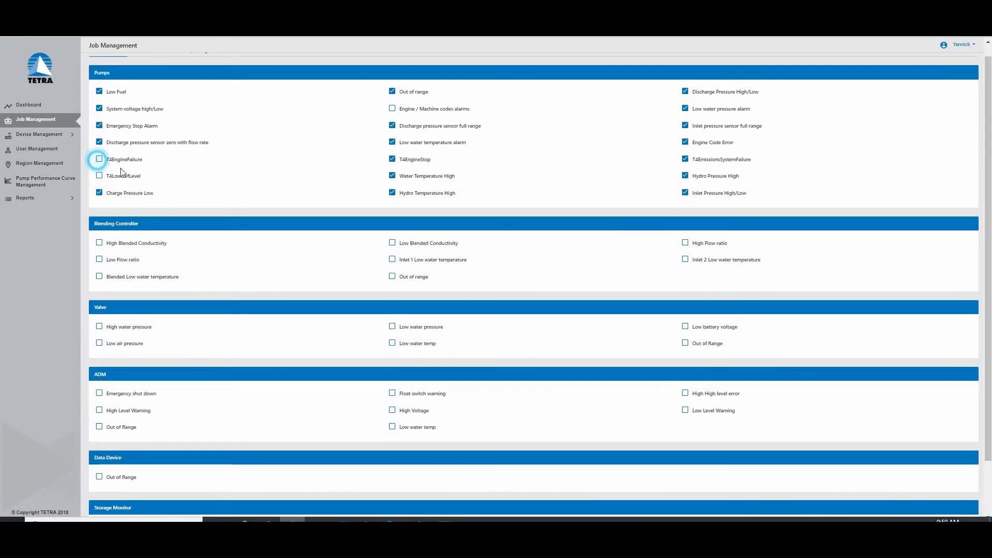
click(392, 159)
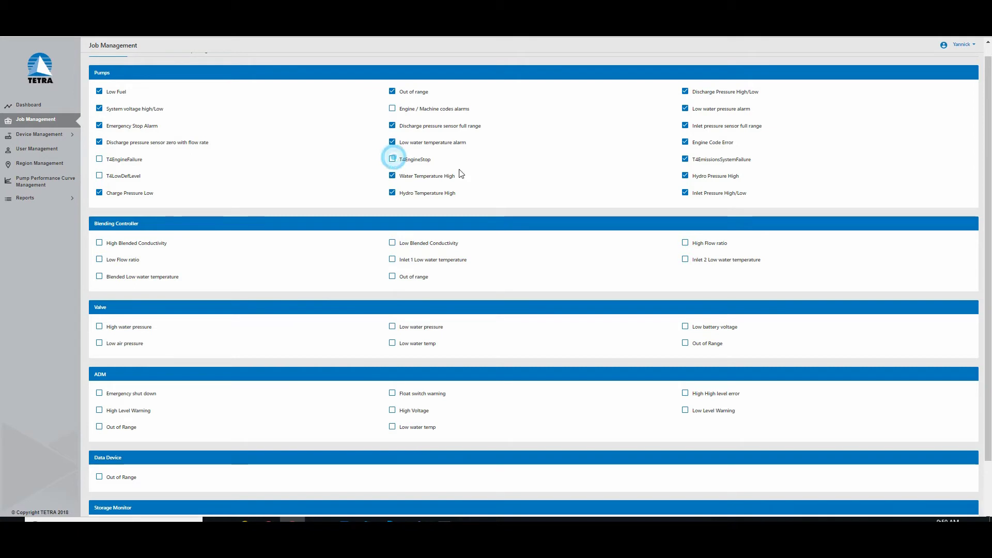
click(685, 159)
scroll(555, 293, down, 2)
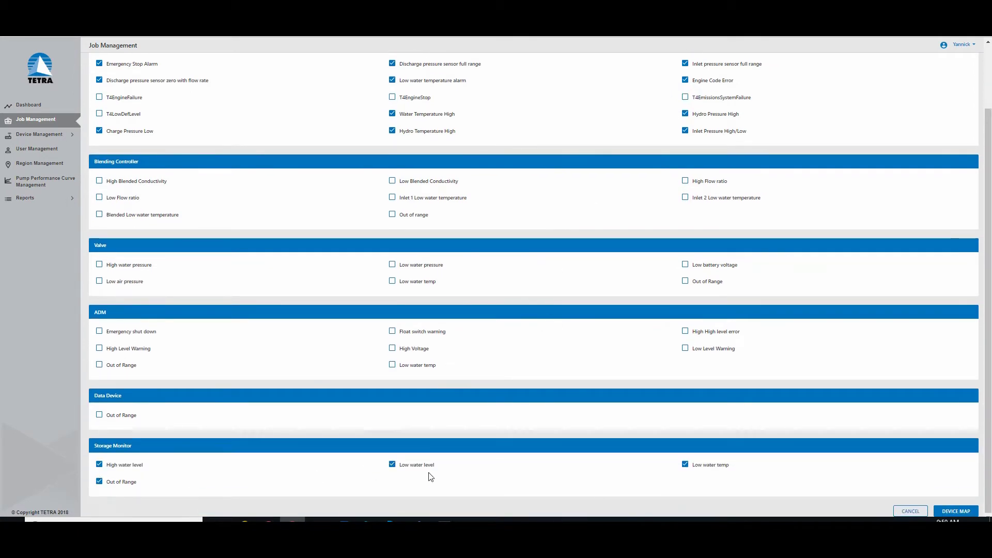
click(686, 465)
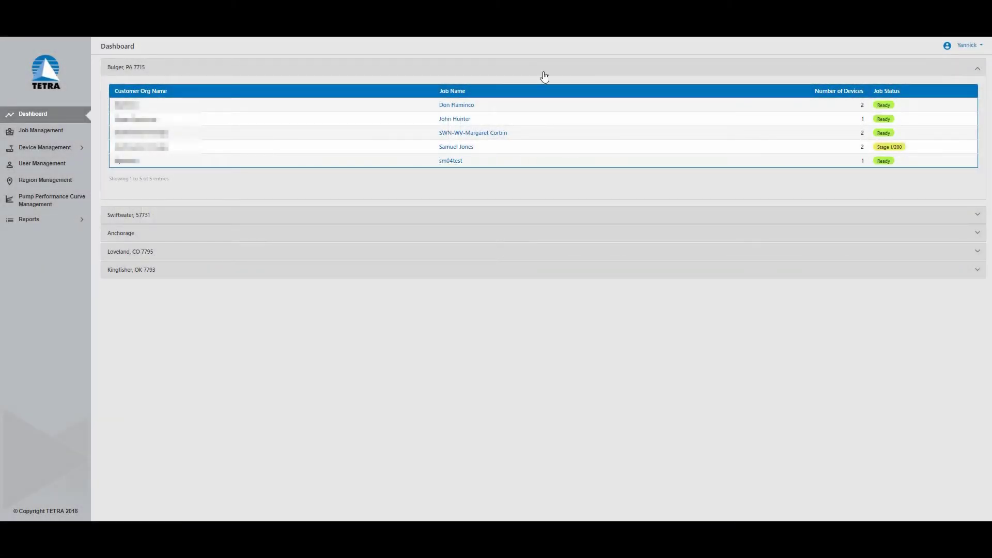
Step: Open the Colorado DP job under Loveland, CO 7795 and view pump 133079's information page
click(127, 252)
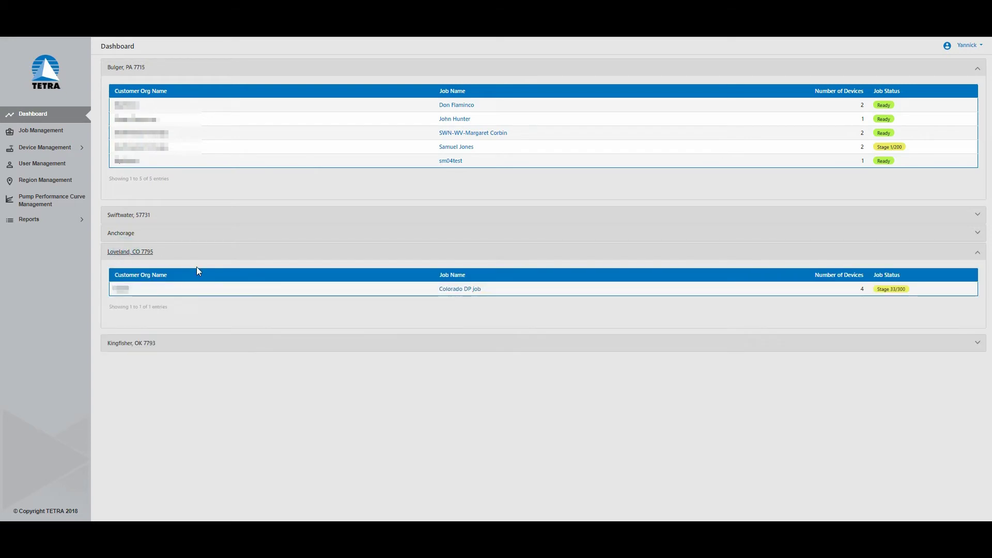
click(466, 292)
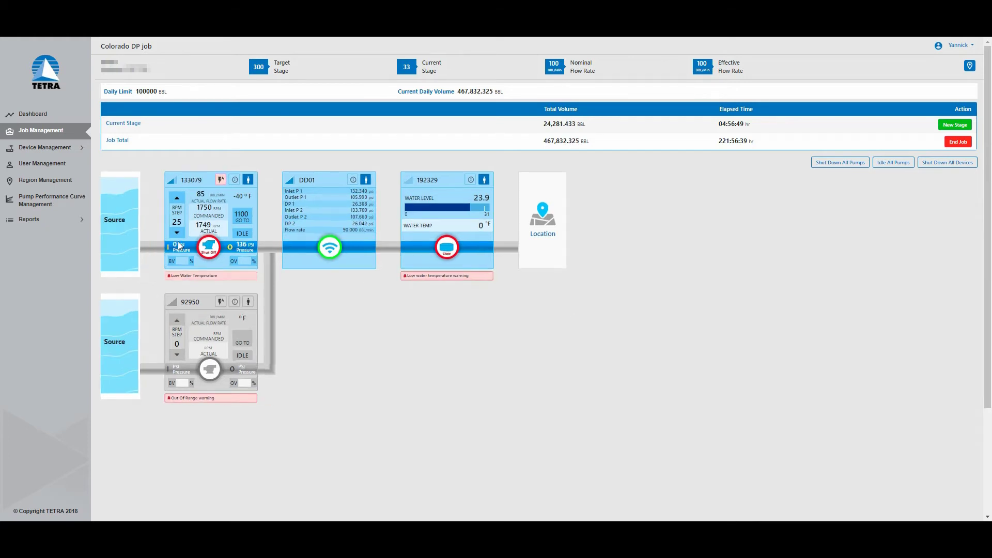
scroll(177, 244, up, 1)
scroll(180, 245, up, 2)
mouse_move(284, 306)
mouse_down()
mouse_move(481, 352)
mouse_move(598, 497)
mouse_up()
scroll(441, 330, up, 2)
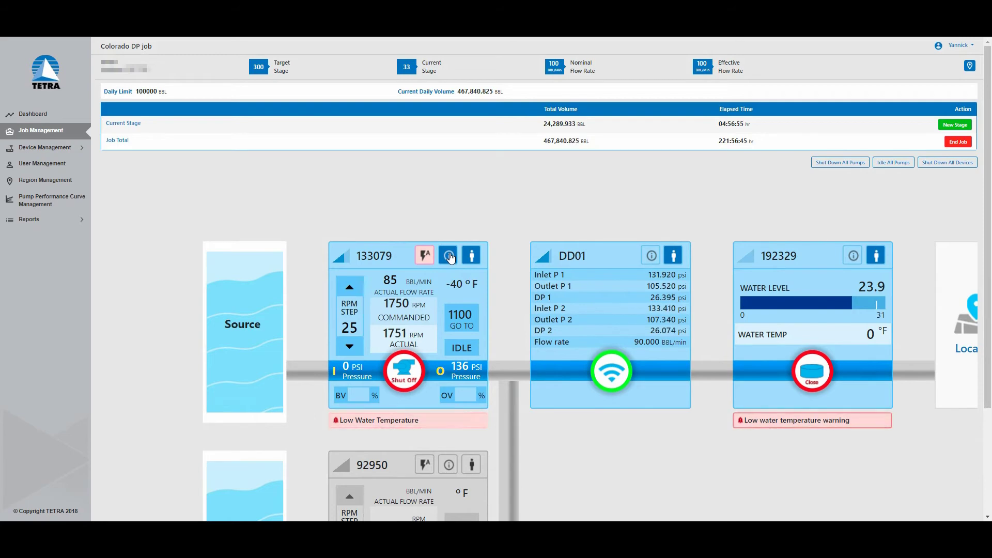
click(449, 257)
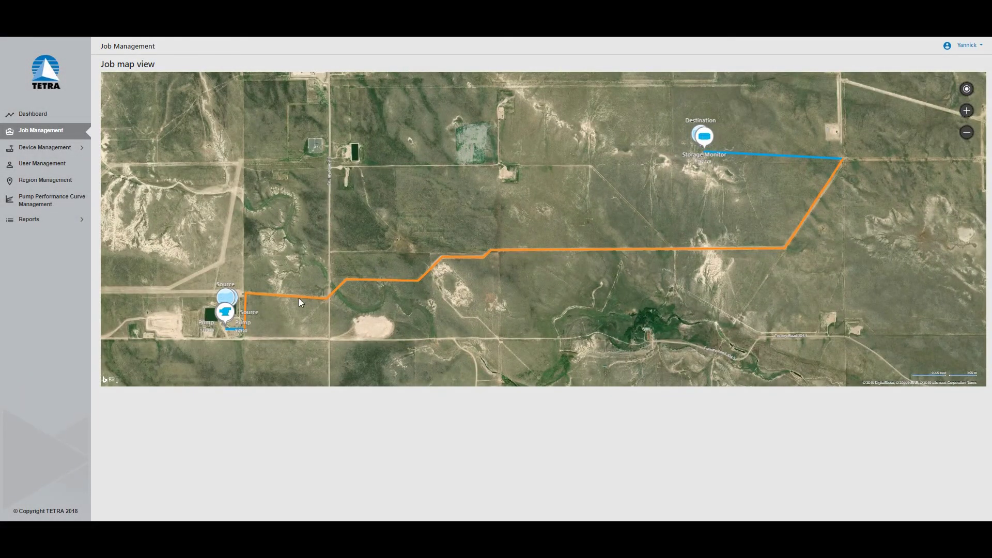
Step: Zoom the storage monitor's water-level chart to 12:01–12:06, then download and open the Colorado DP report
mouse_move(195, 312)
mouse_down()
mouse_move(387, 256)
mouse_move(404, 237)
mouse_up()
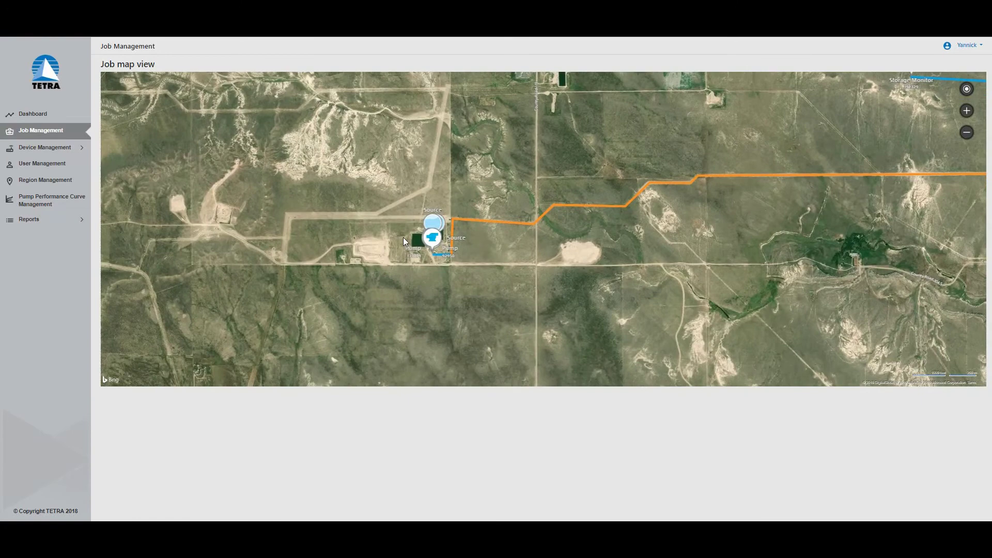
scroll(428, 241, up, 3)
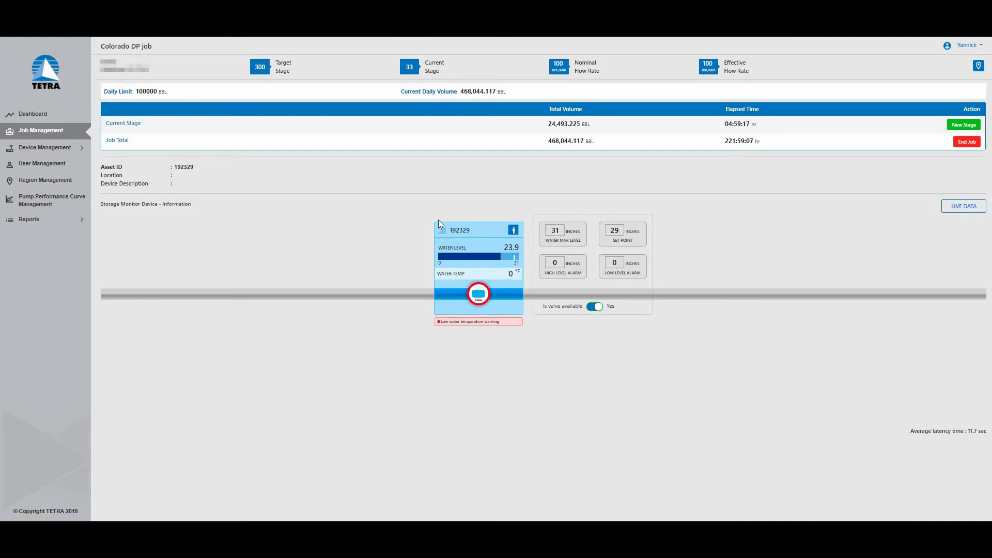
click(967, 206)
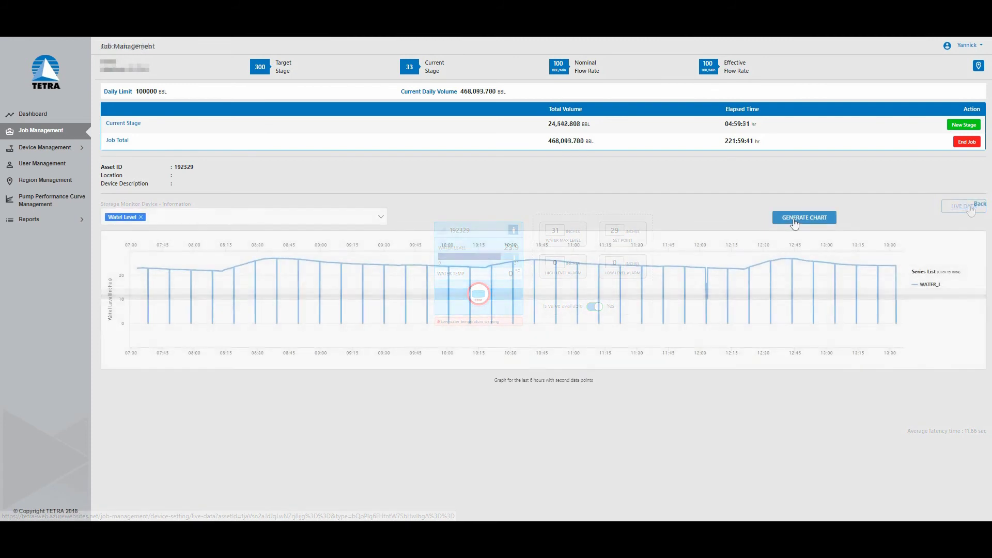
drag(606, 288, 824, 295)
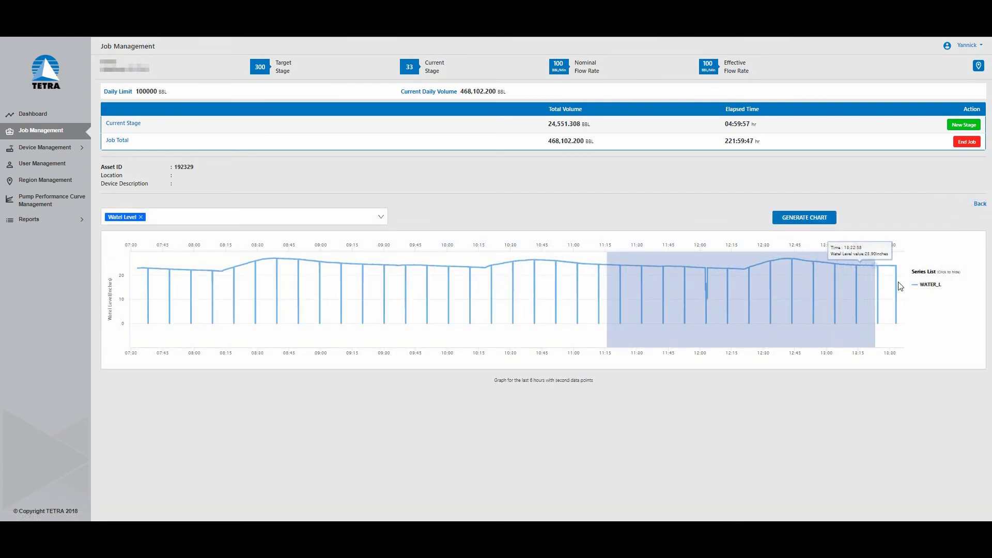
drag(823, 294, 900, 284)
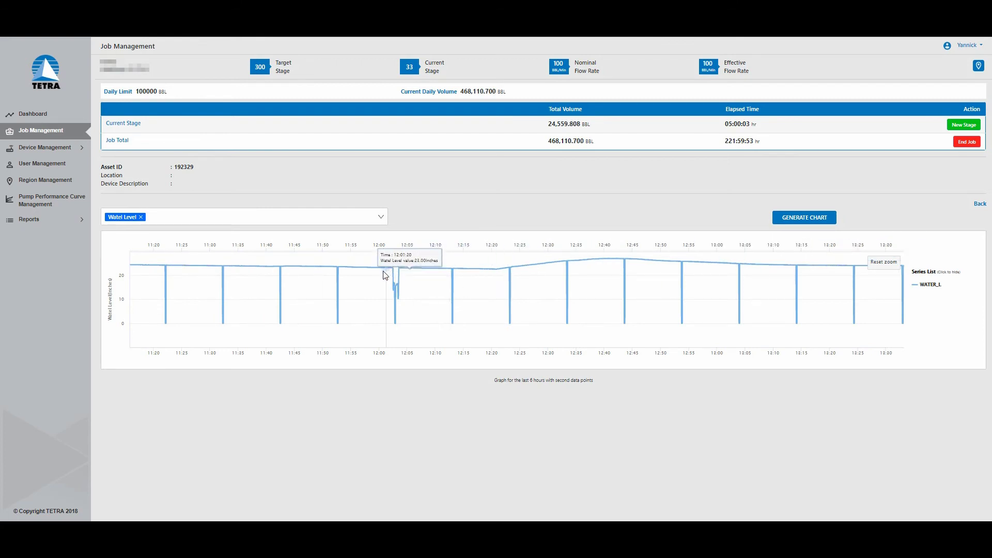
drag(383, 277, 412, 279)
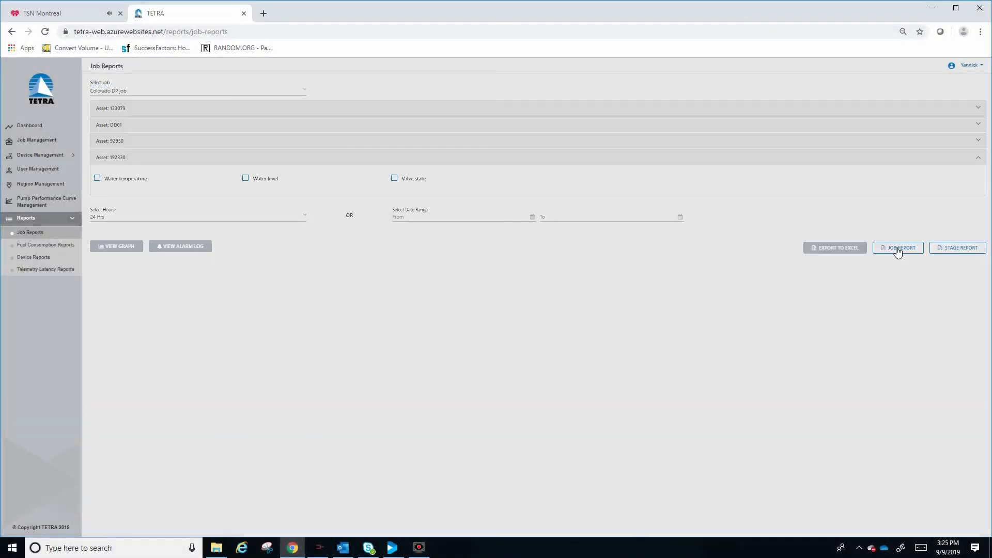
click(897, 248)
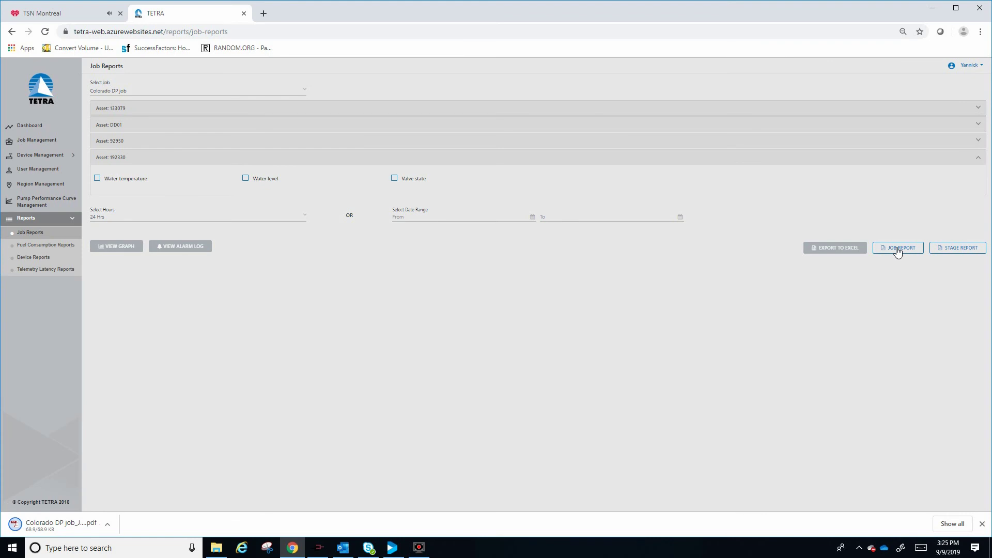
click(80, 525)
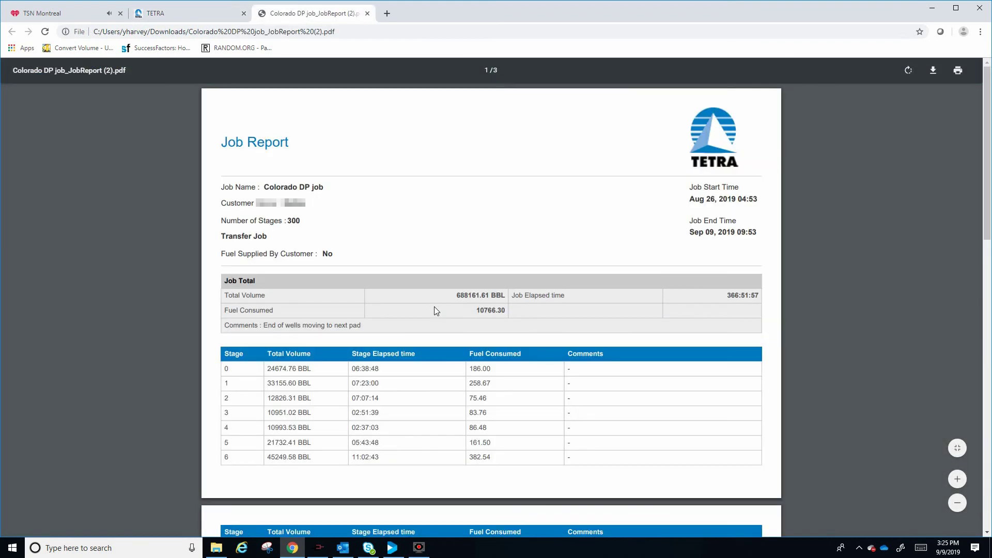
scroll(481, 323, down, 3)
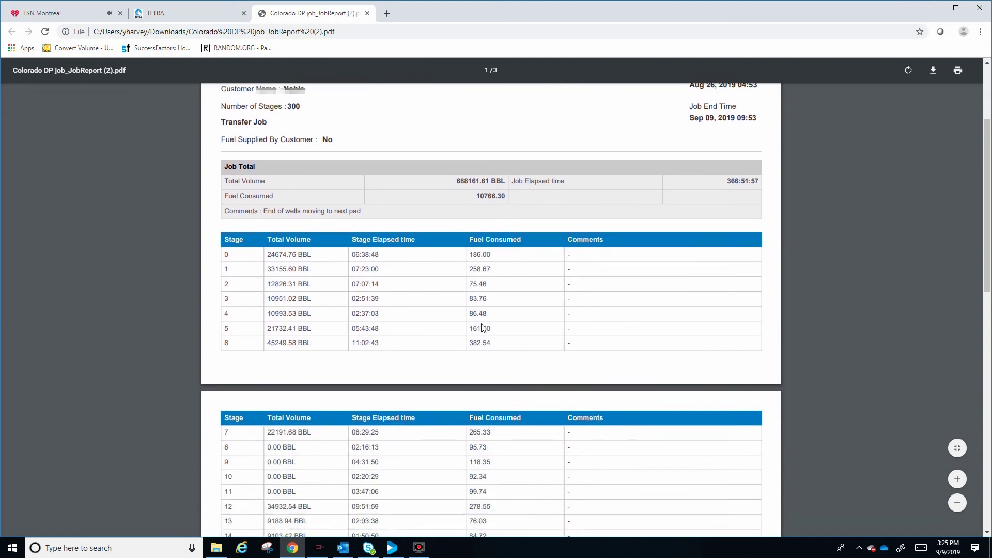
scroll(484, 327, down, 1)
scroll(483, 327, down, 1)
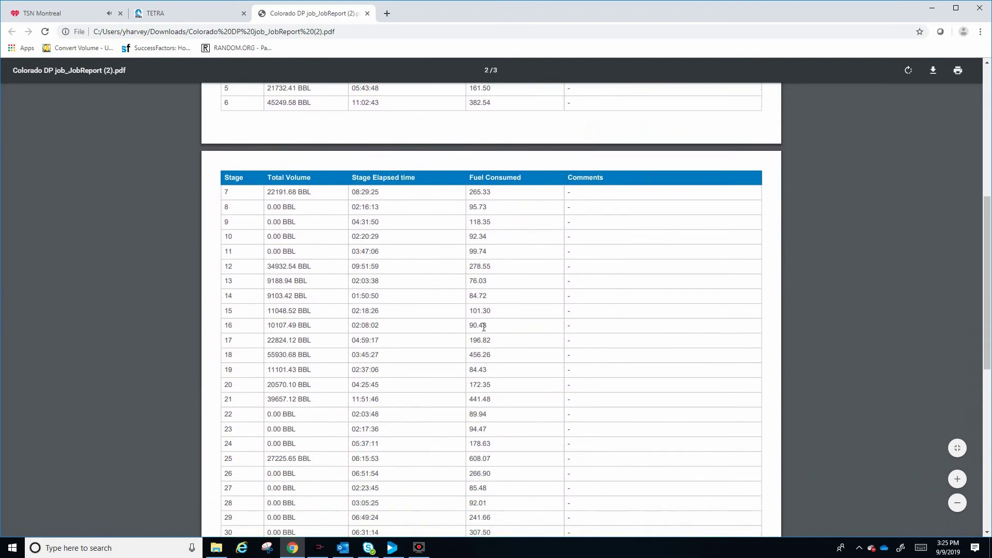
scroll(483, 327, down, 2)
scroll(484, 327, down, 2)
scroll(483, 327, down, 1)
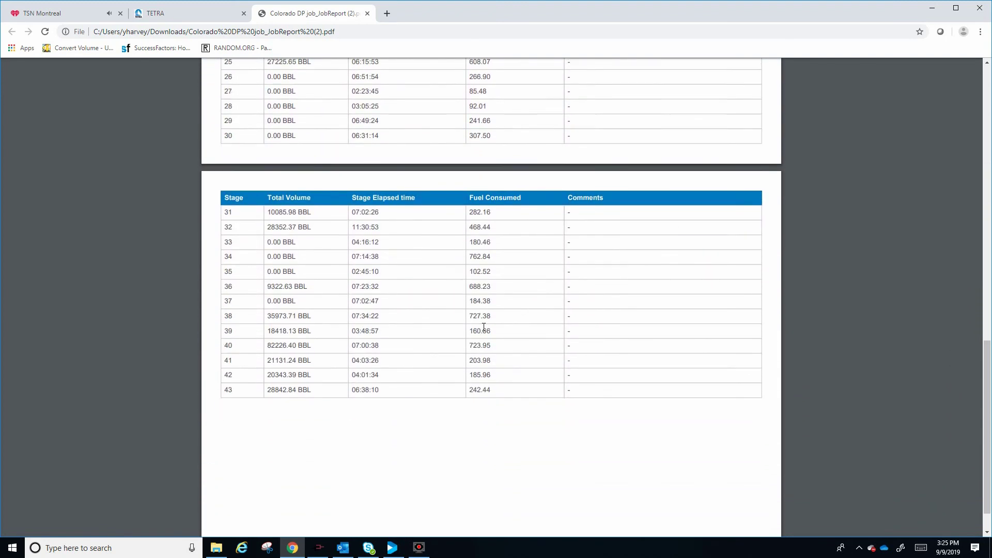